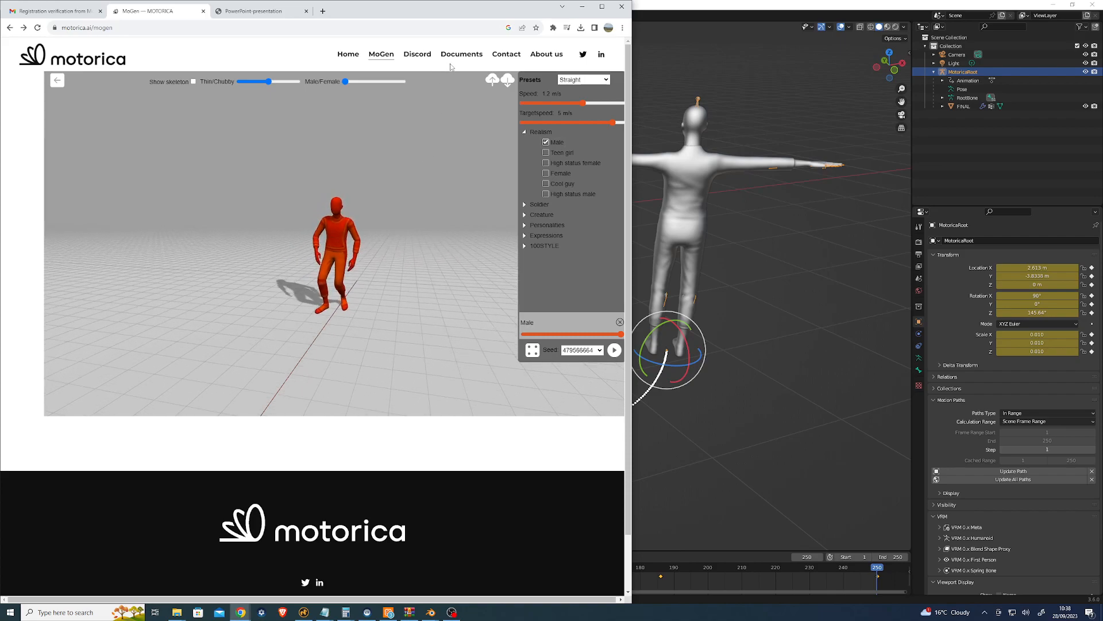
# - Open the Blender quickstart guide from the Motorica site's documents and read its 3-step pipeline overview
pyautogui.moveTo(454, 58)
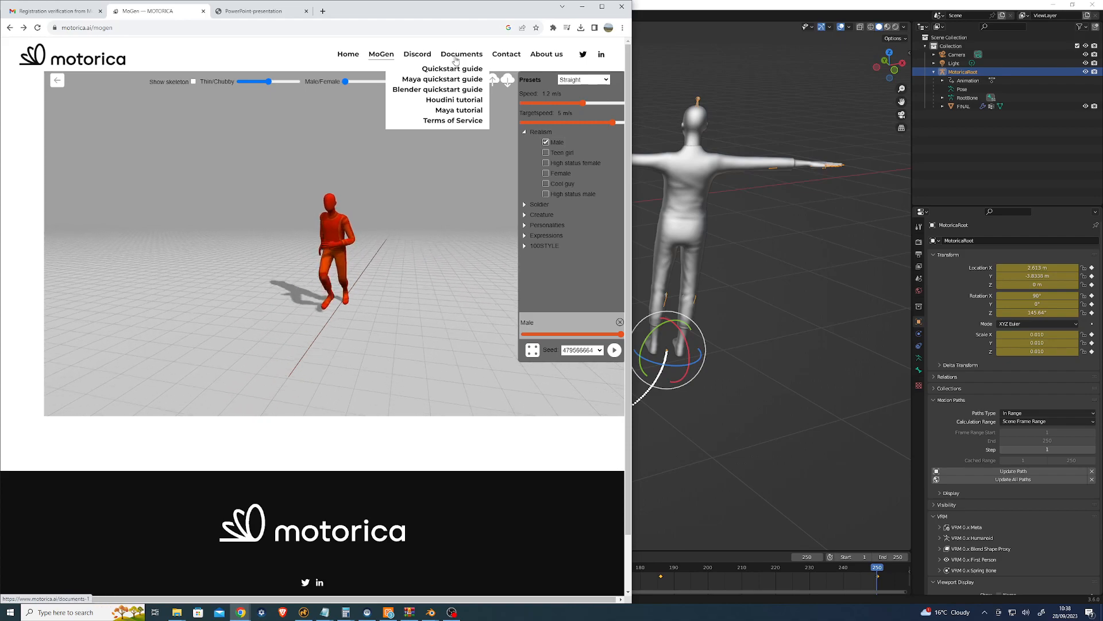
pyautogui.click(452, 93)
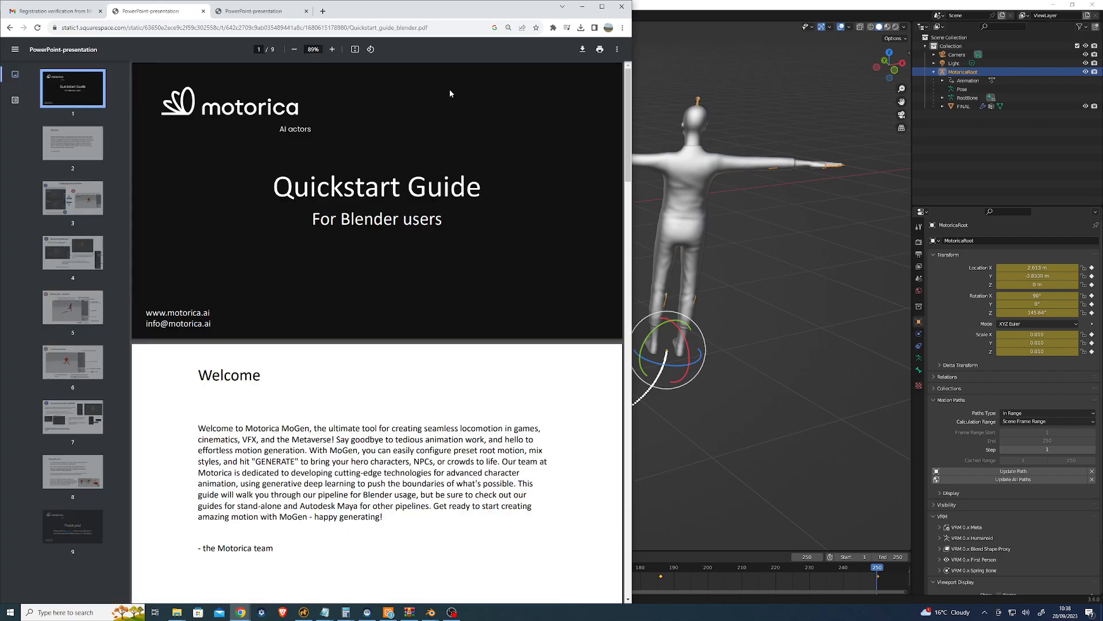
pyautogui.scroll(-8, 448, 92)
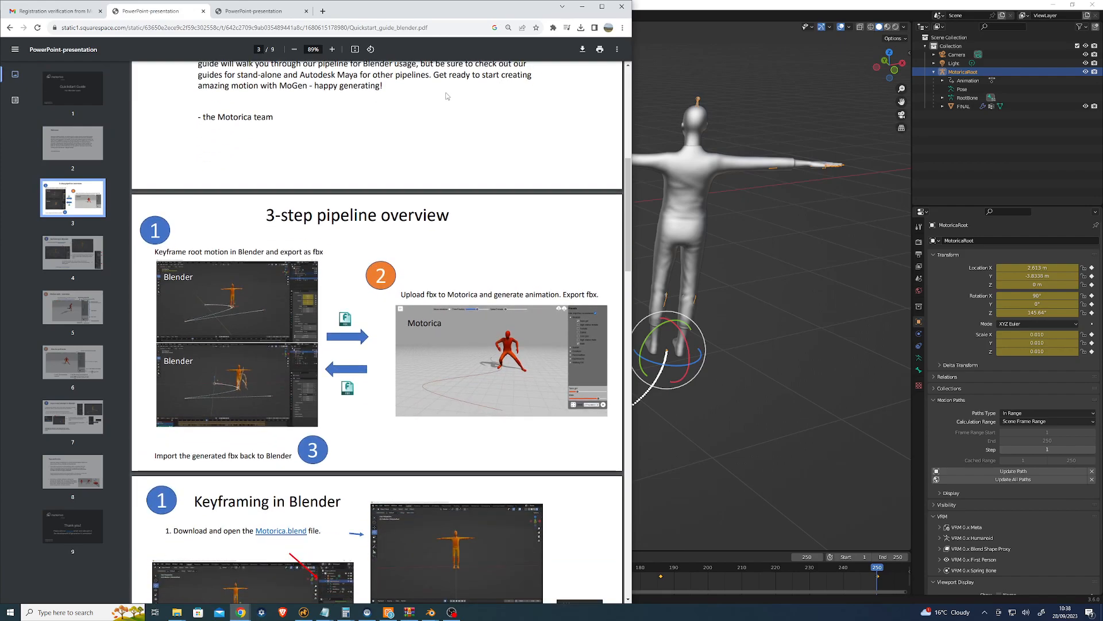
pyautogui.scroll(5, 447, 96)
pyautogui.scroll(-5, 446, 96)
pyautogui.scroll(-2, 286, 527)
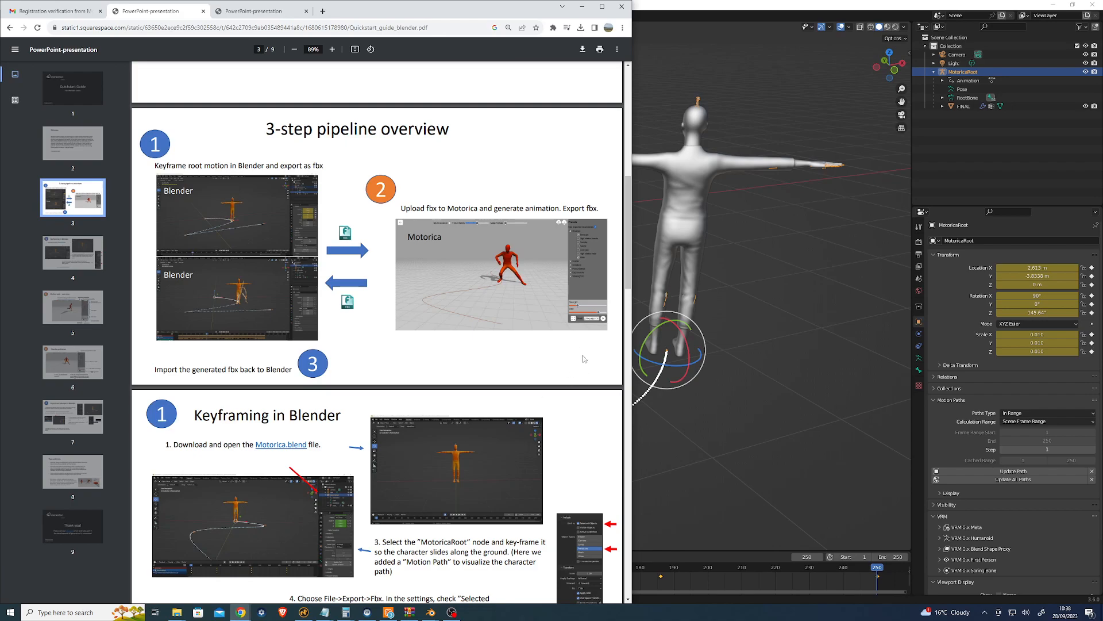
# - Switch to Blender and play and scrub the MotoricaRoot animation along its curved motion path
pyautogui.click(670, 4)
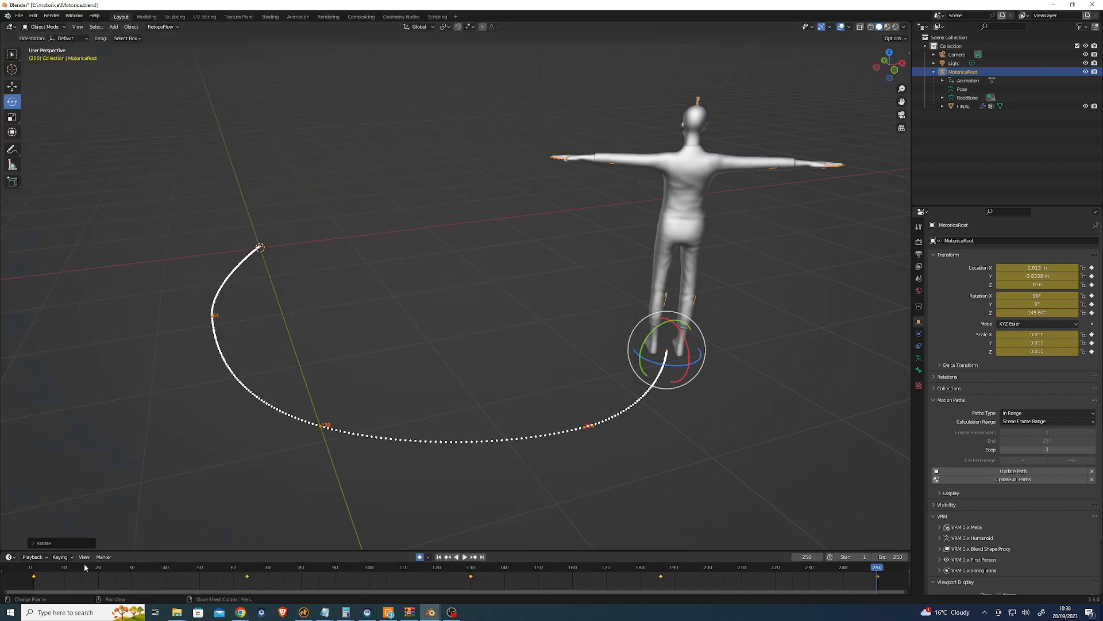
pyautogui.press('space')
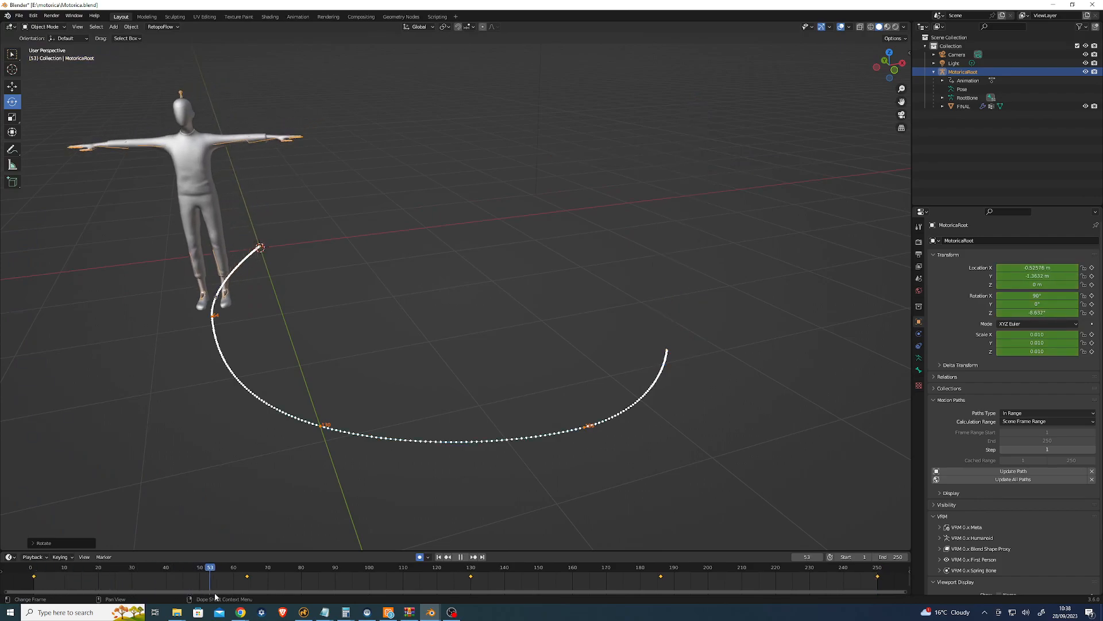
pyautogui.moveTo(596, 603); pyautogui.dragTo(498, 601)
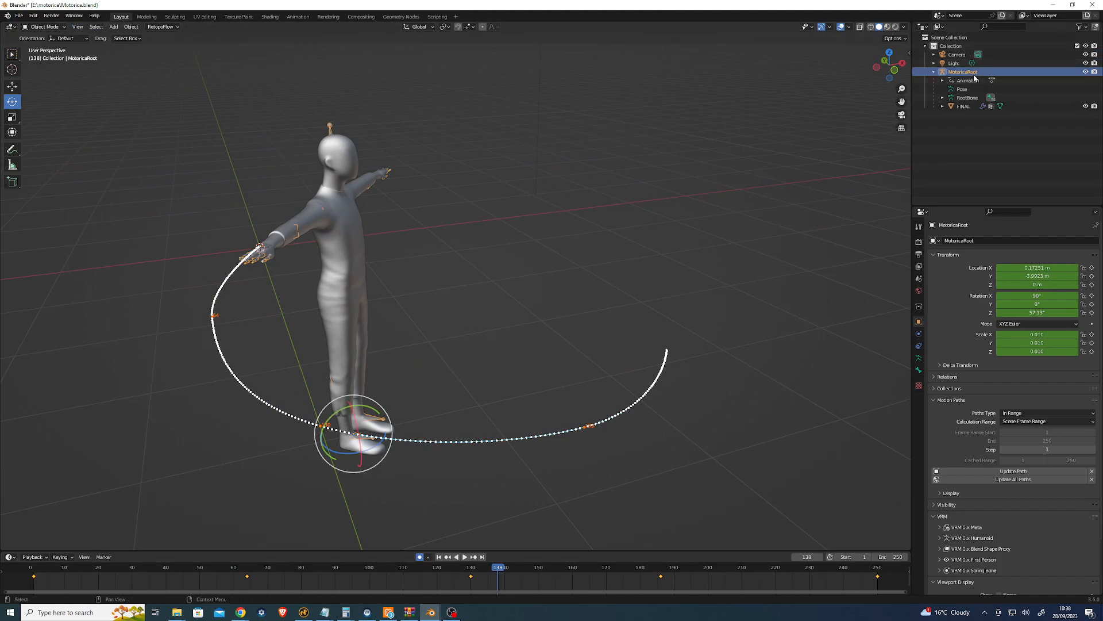
# - Export the rig as Motorica5.fbx, limited to selected objects and the Armature object type only
pyautogui.click(19, 16)
pyautogui.moveTo(35, 140)
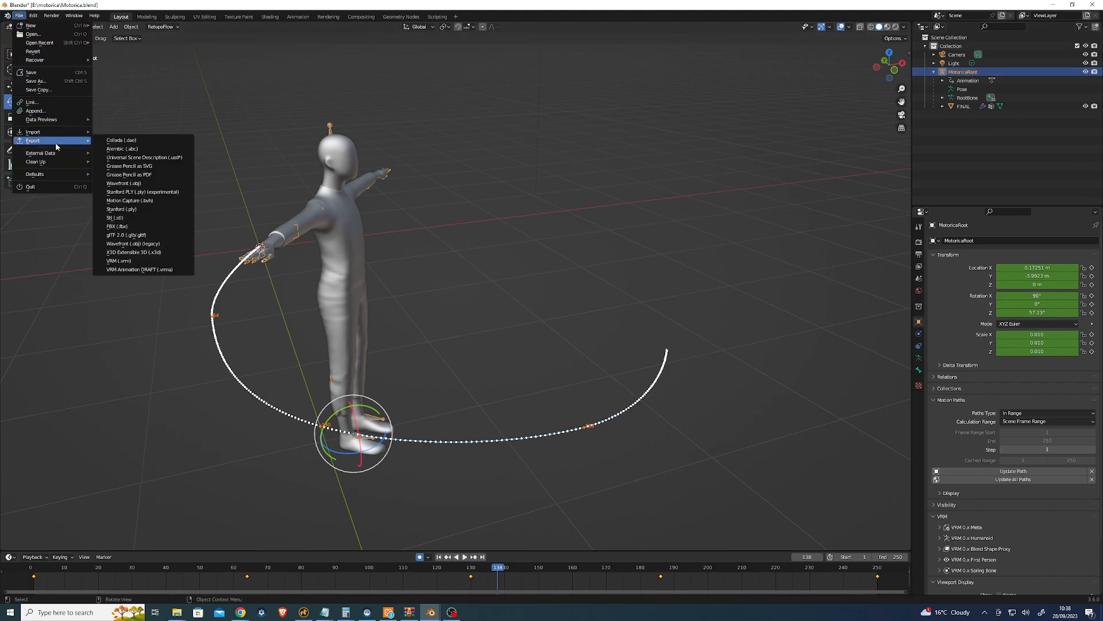
pyautogui.click(138, 227)
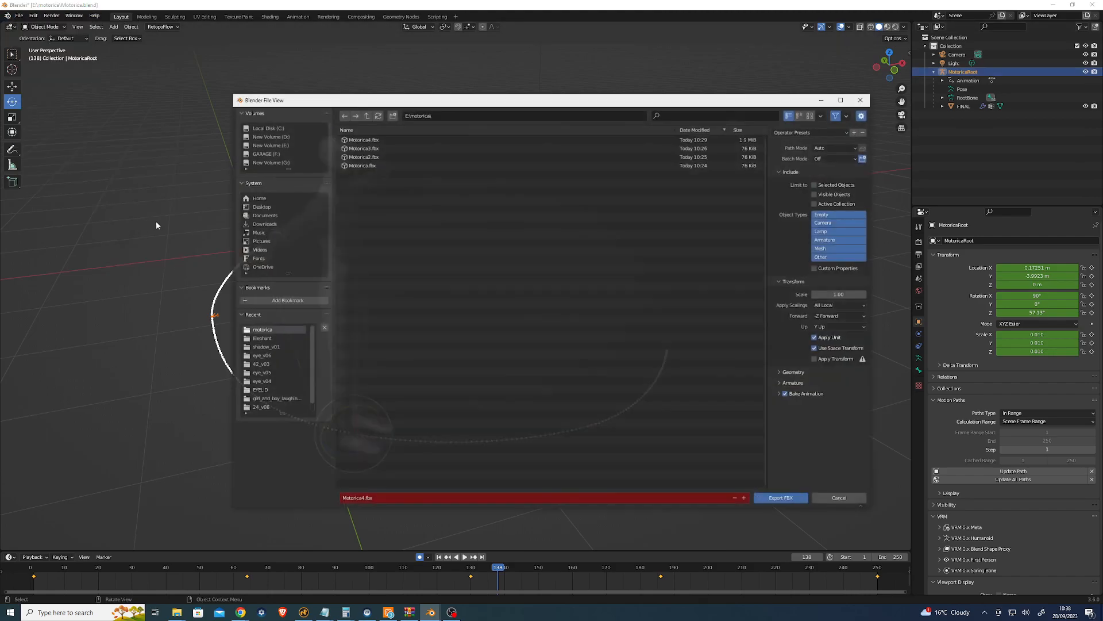
pyautogui.click(840, 240)
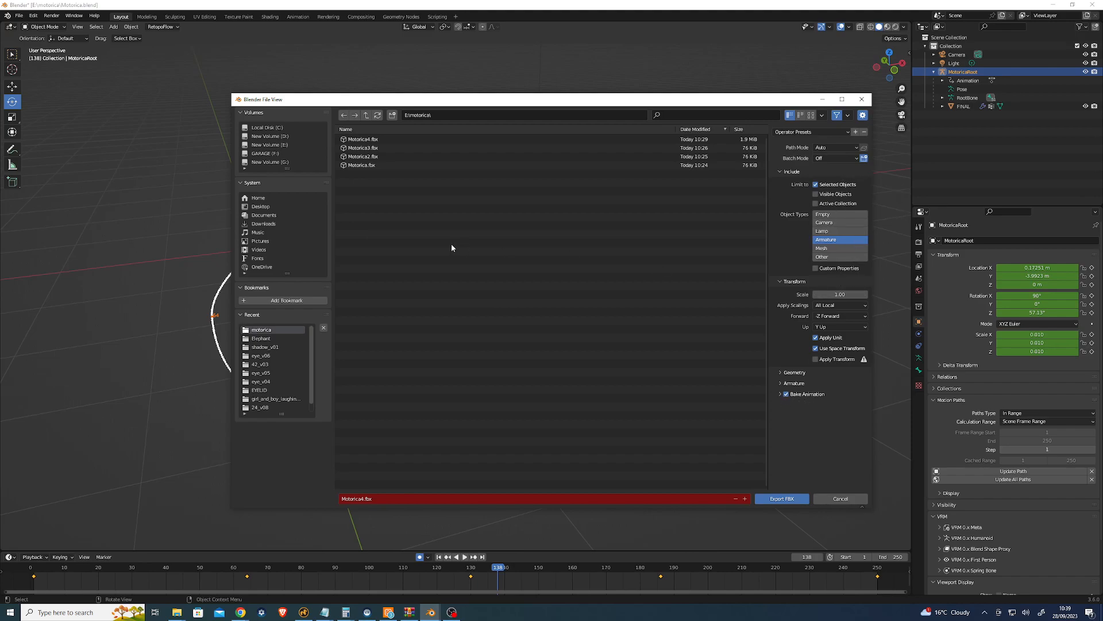
pyautogui.click(406, 140)
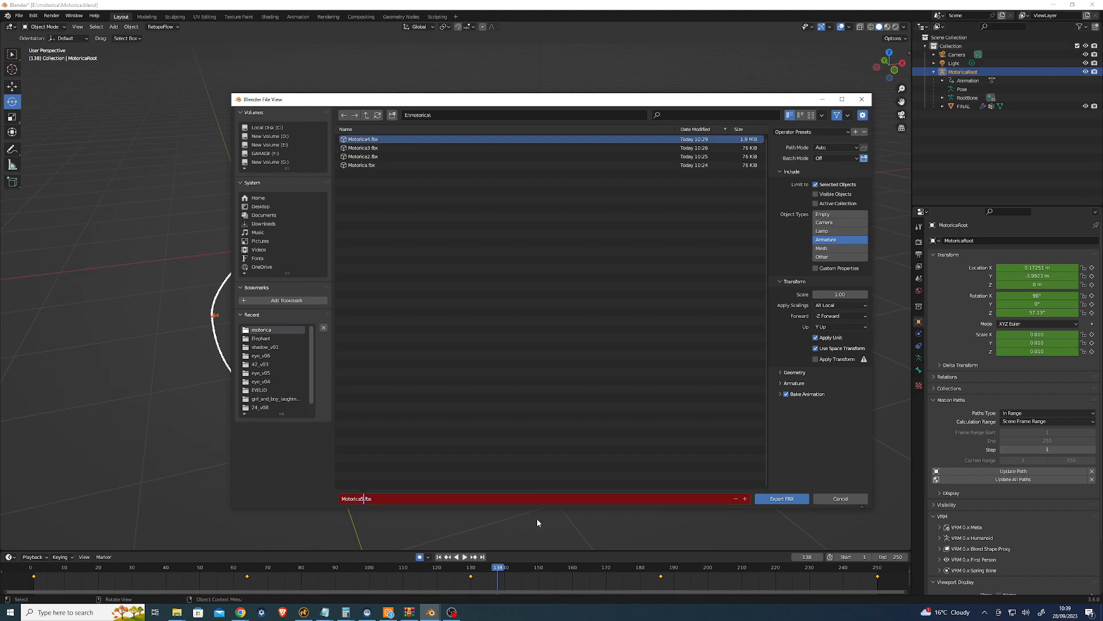
pyautogui.click(783, 499)
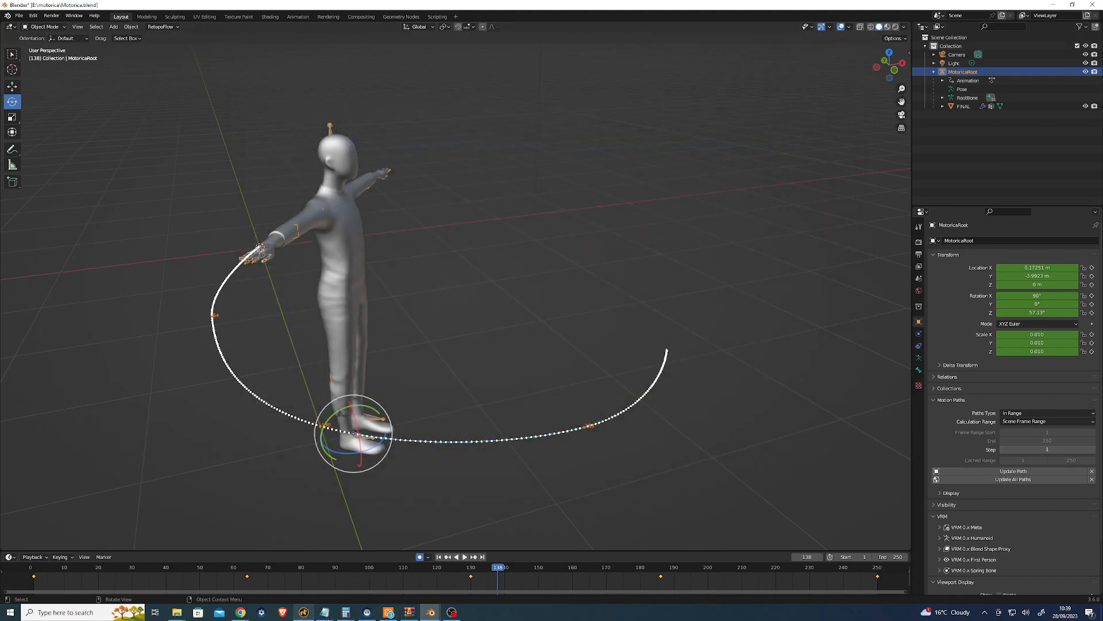
# - Switch back to the browser and return from the quickstart guide to the Motorica MoGen character scene
pyautogui.moveTo(239, 615)
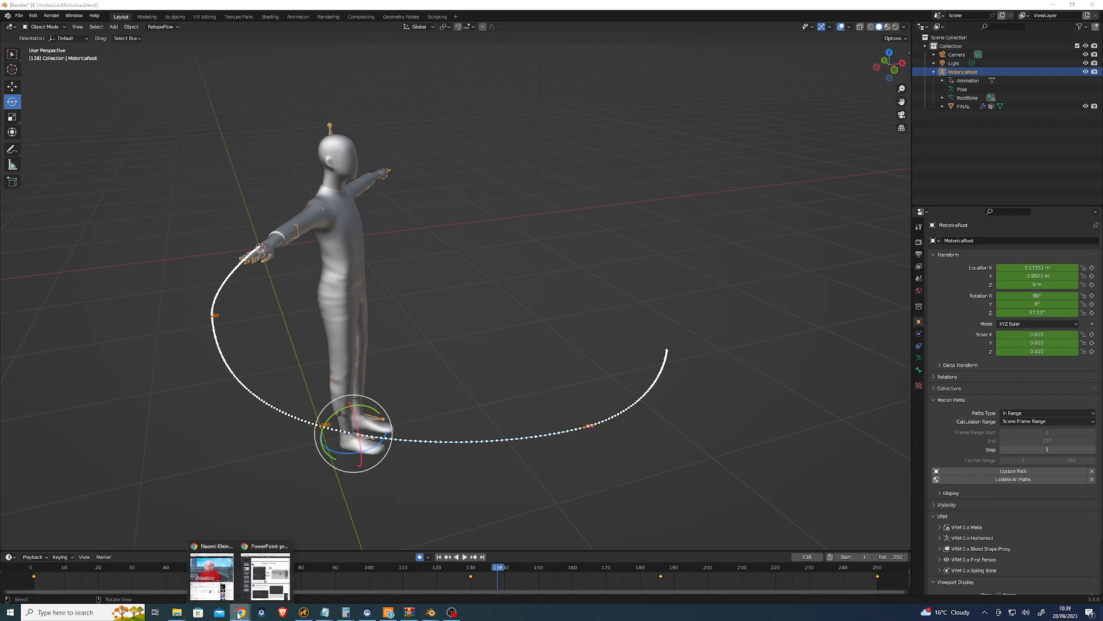
pyautogui.click(262, 598)
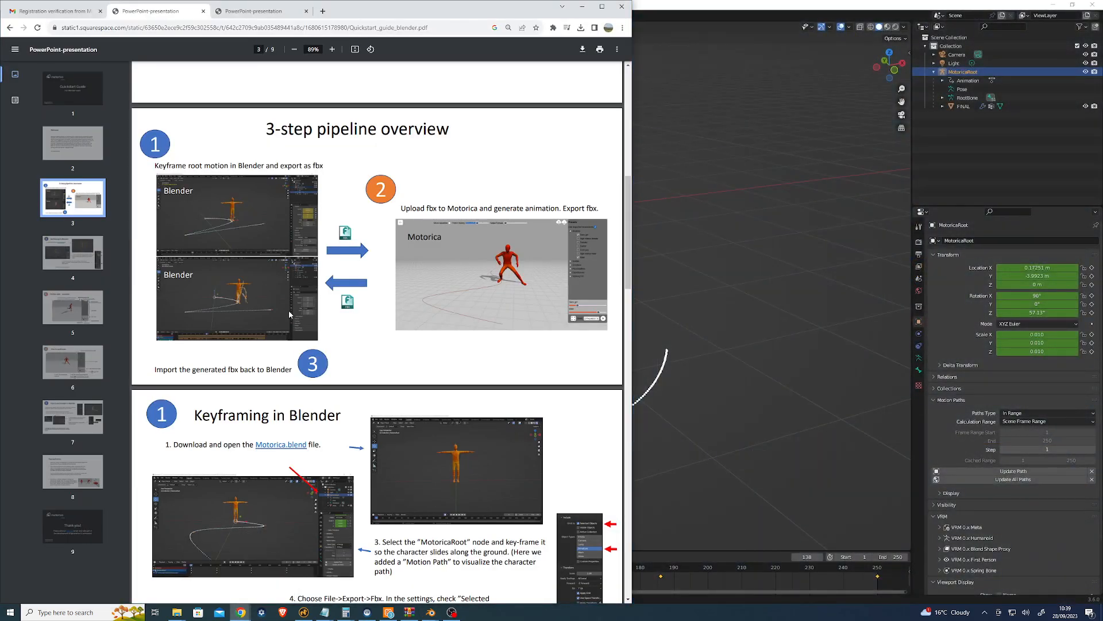
pyautogui.click(79, 8)
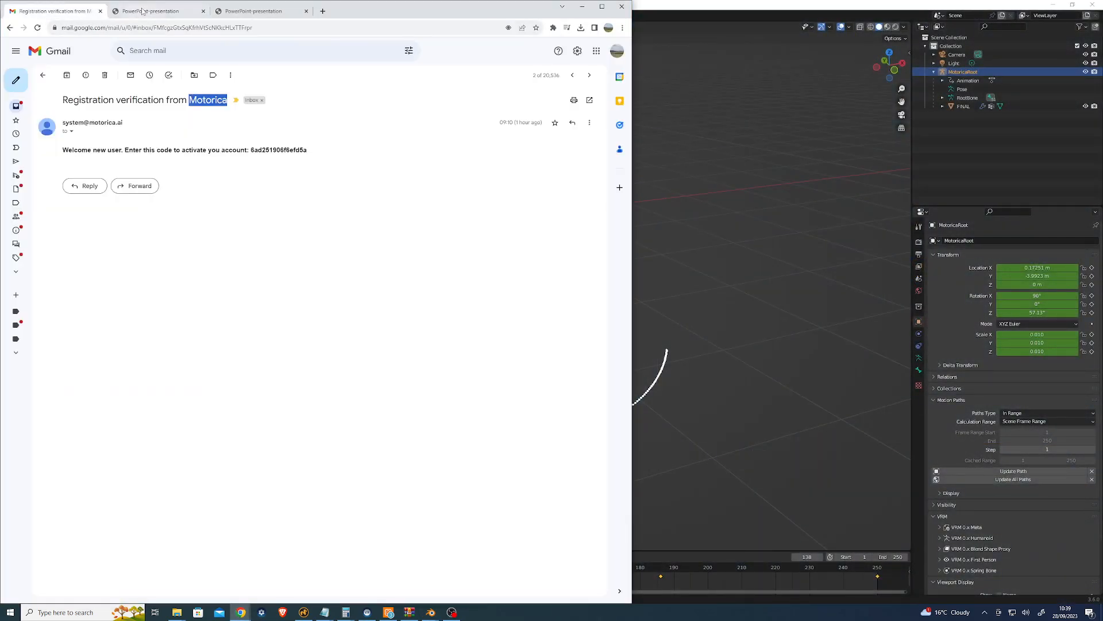
pyautogui.click(143, 11)
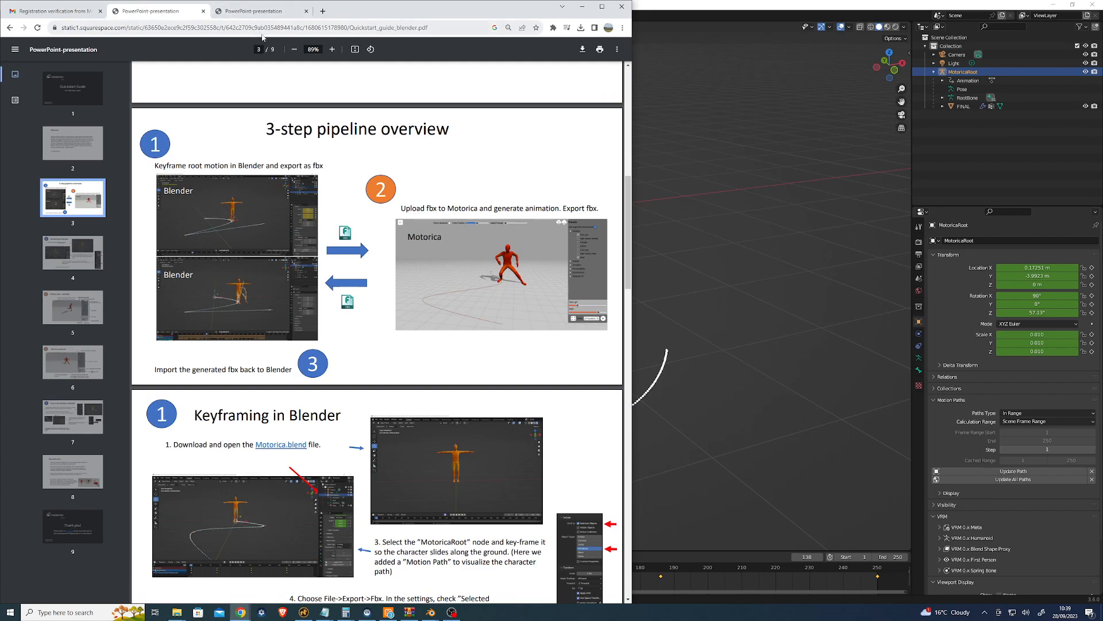
pyautogui.click(9, 28)
pyautogui.click(349, 187)
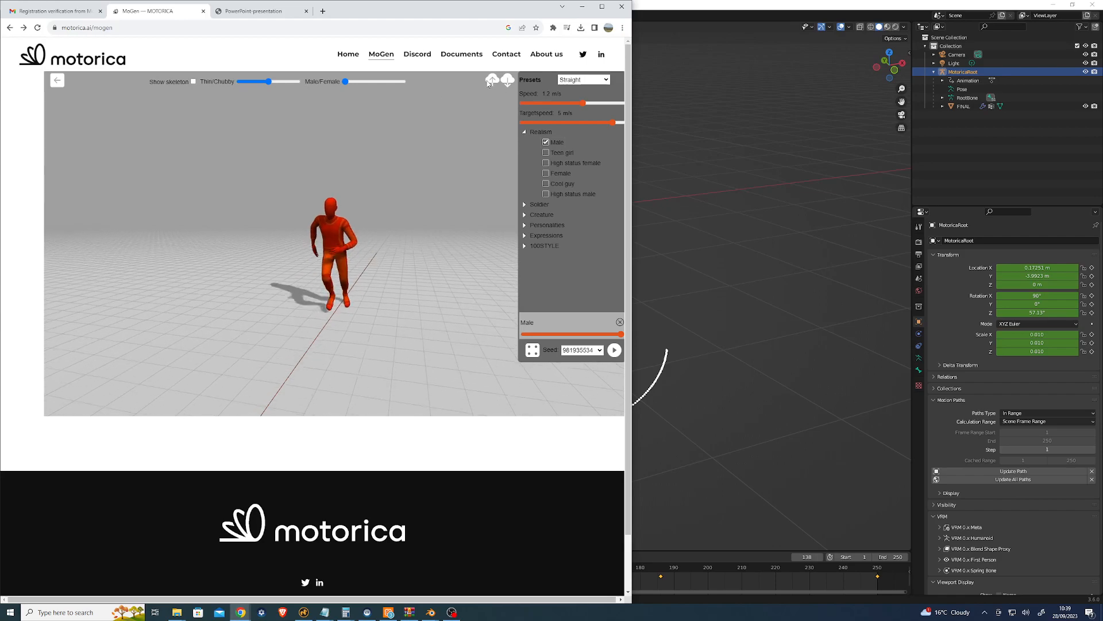
# - Upload the exported Motorica5.fbx file to MoGen as the imported movement
pyautogui.click(507, 84)
pyautogui.click(258, 240)
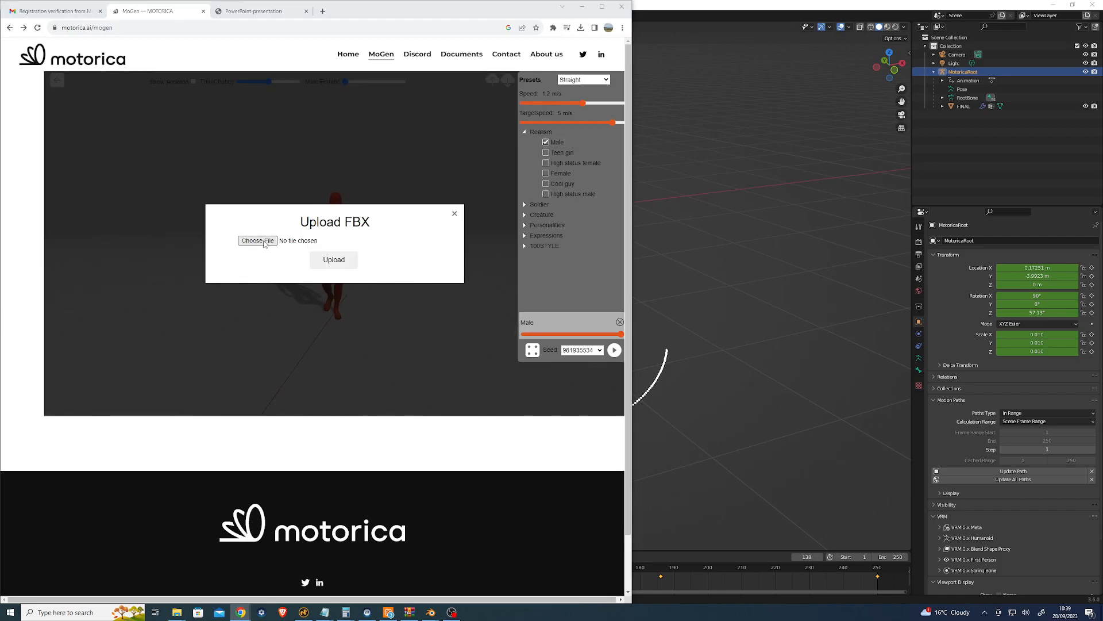
pyautogui.click(155, 100)
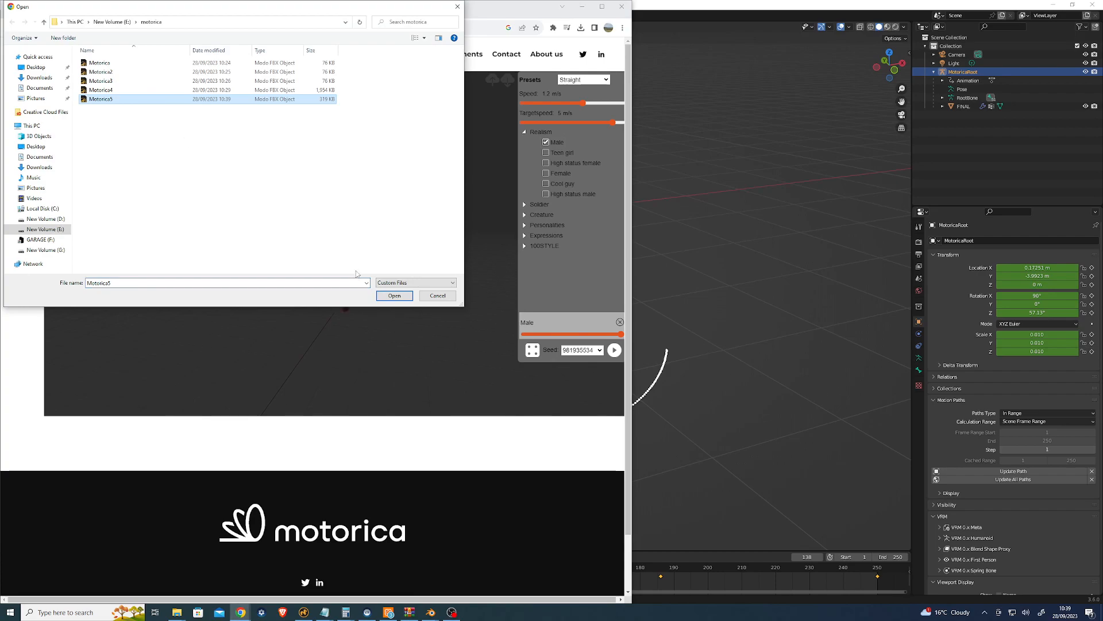
pyautogui.click(401, 295)
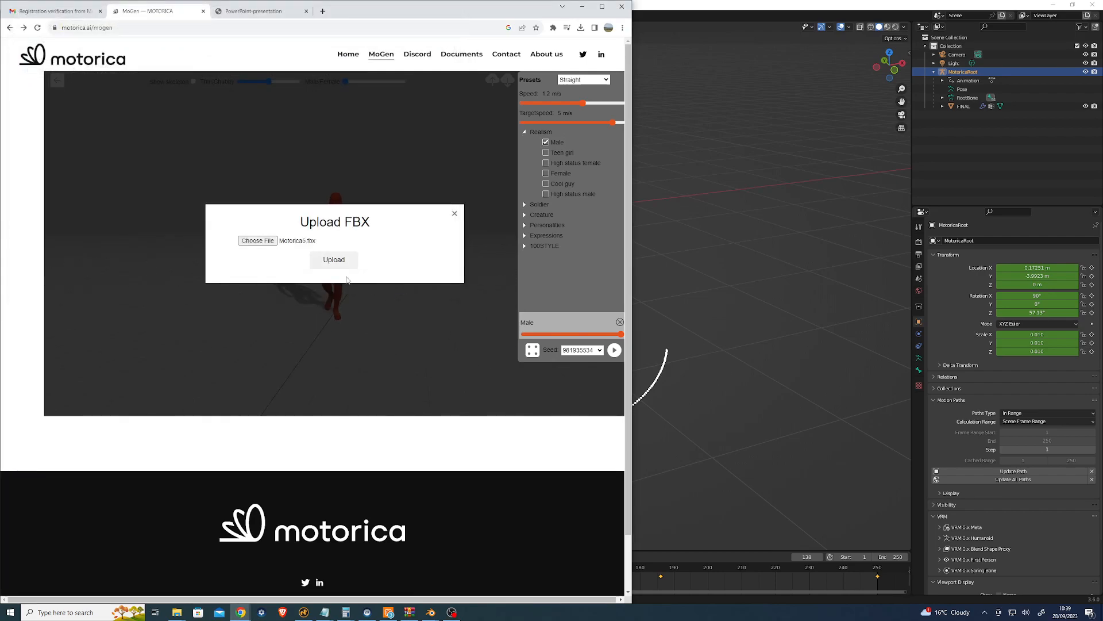
pyautogui.click(334, 259)
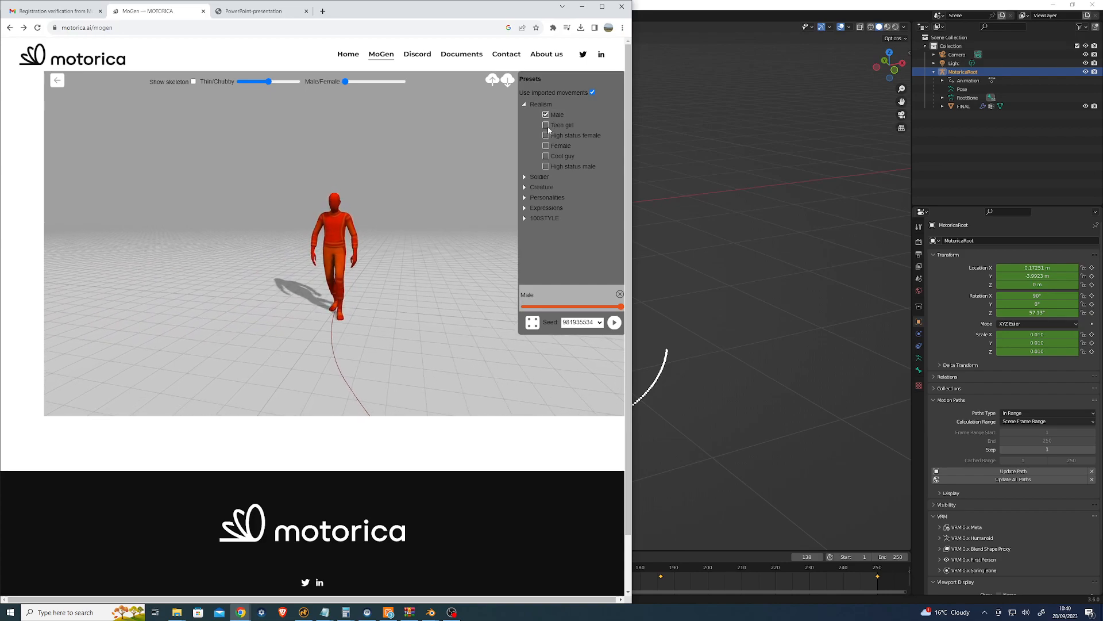
# - Generate the imported movement with Male and High status male blended evenly, and remove the High status male style
pyautogui.click(546, 166)
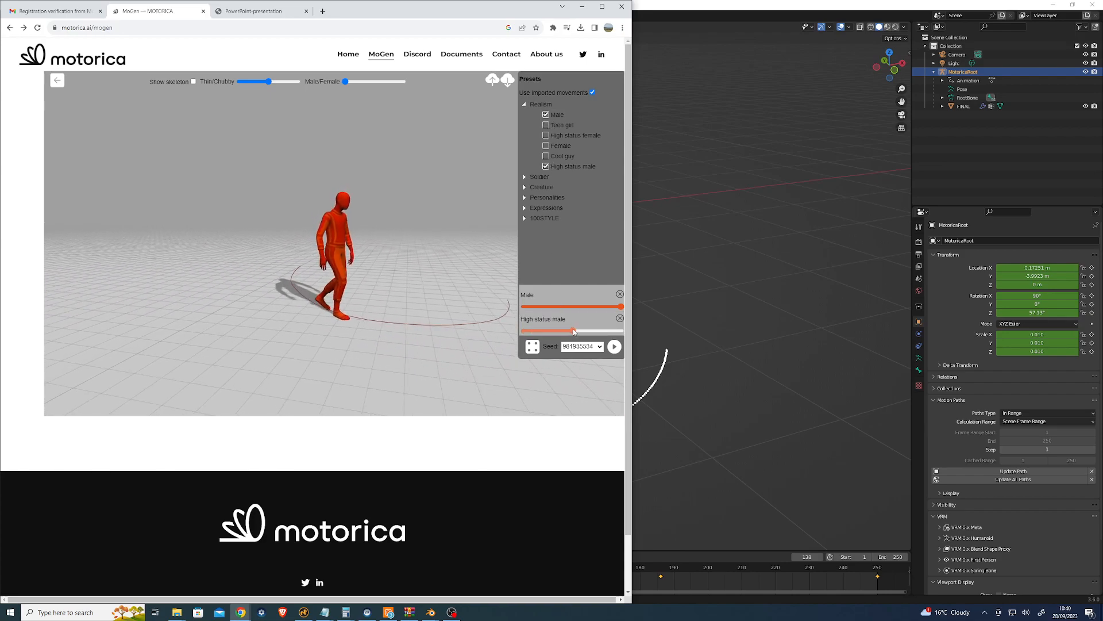
pyautogui.click(614, 347)
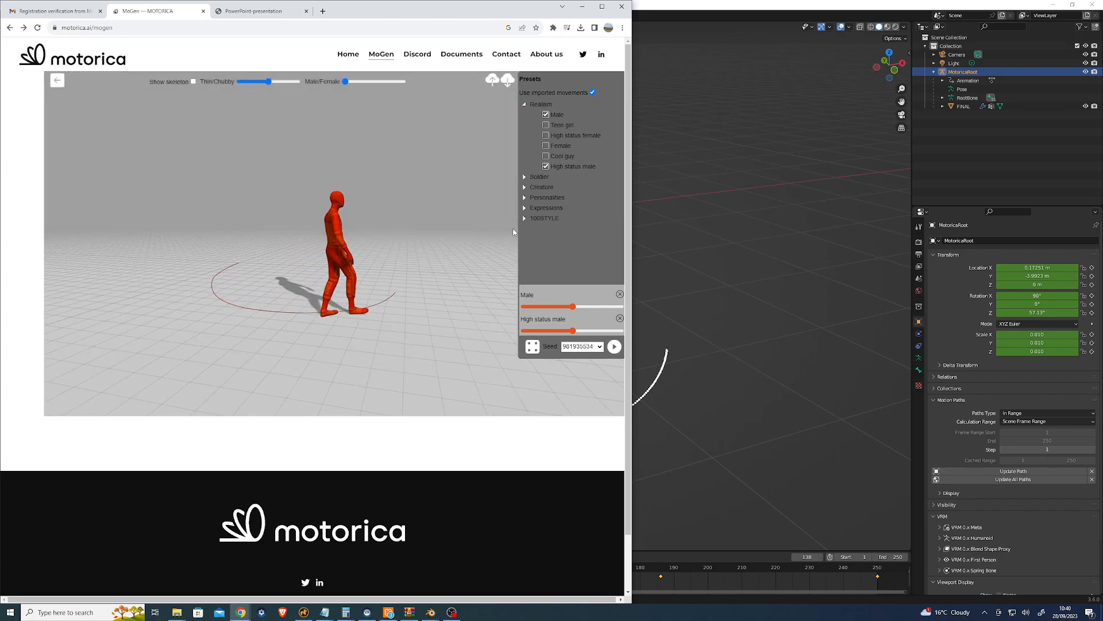
pyautogui.click(619, 319)
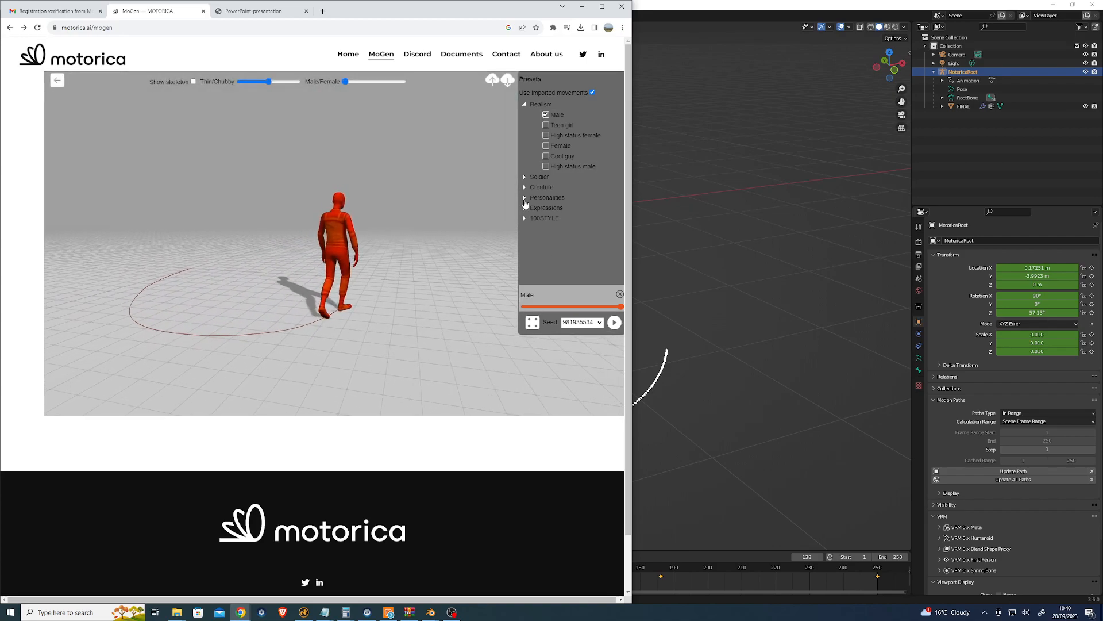
# - Add the Zombie style from the Creature presets at full strength with Male at zero, and generate the animation
pyautogui.click(525, 188)
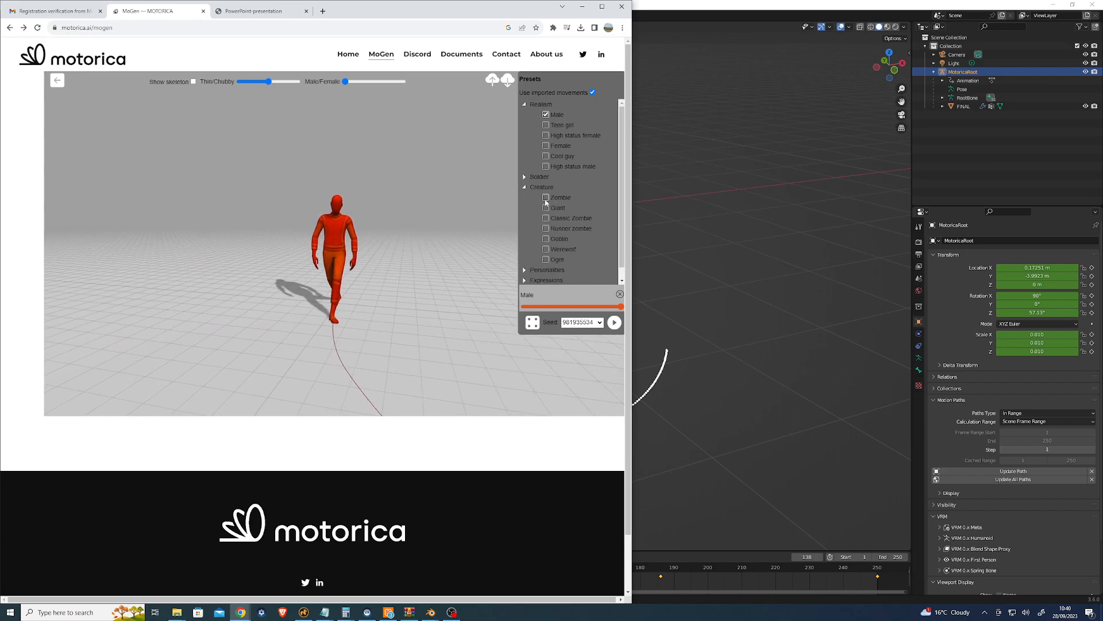
pyautogui.click(545, 198)
pyautogui.moveTo(593, 329); pyautogui.dragTo(623, 330)
pyautogui.click(615, 347)
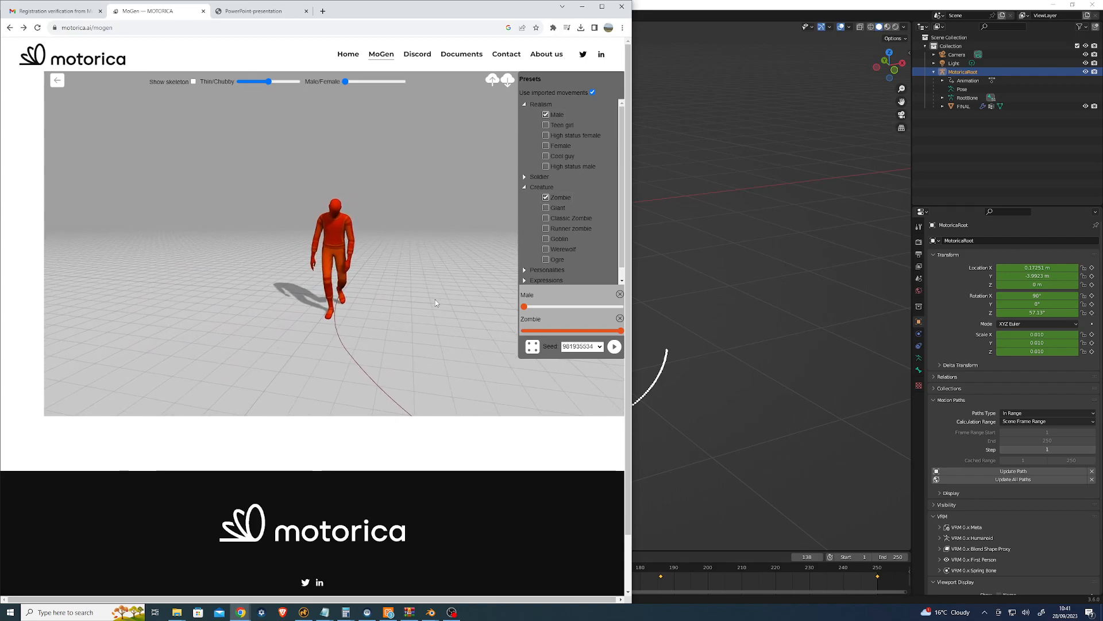
# - Browse the style presets in the Personalities and Expressions groups
pyautogui.click(574, 270)
pyautogui.scroll(-2, 574, 269)
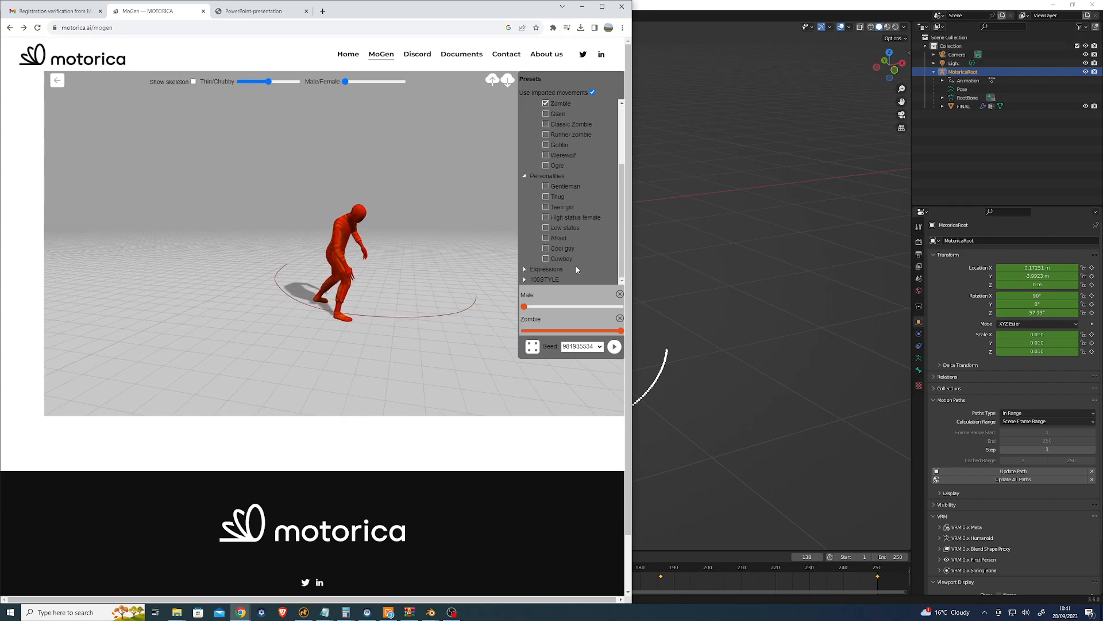
pyautogui.click(533, 270)
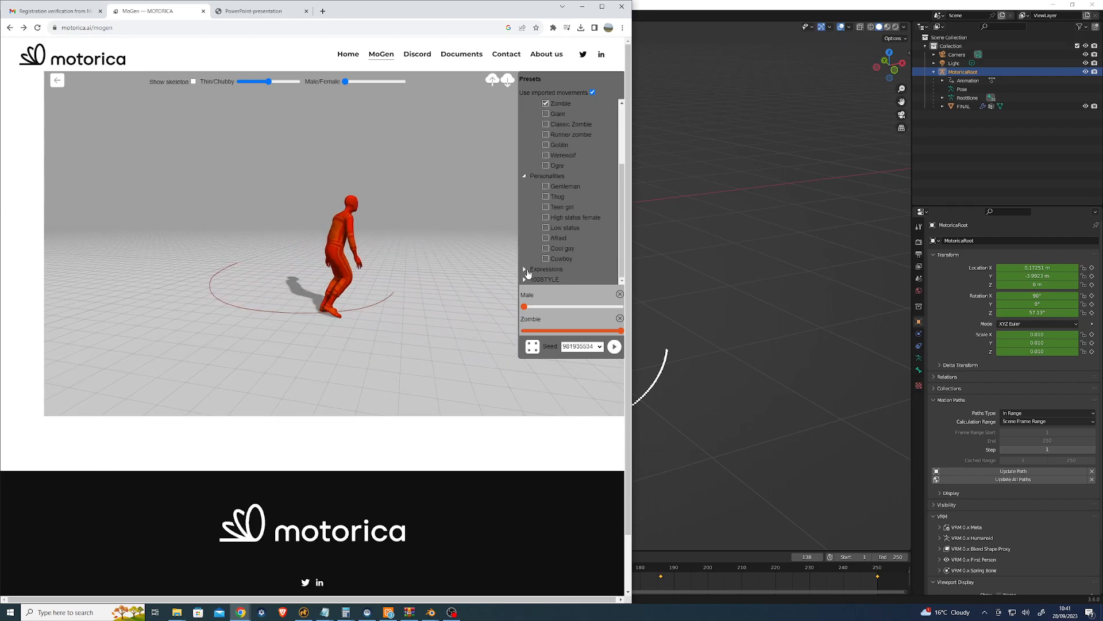
pyautogui.scroll(-2, 563, 269)
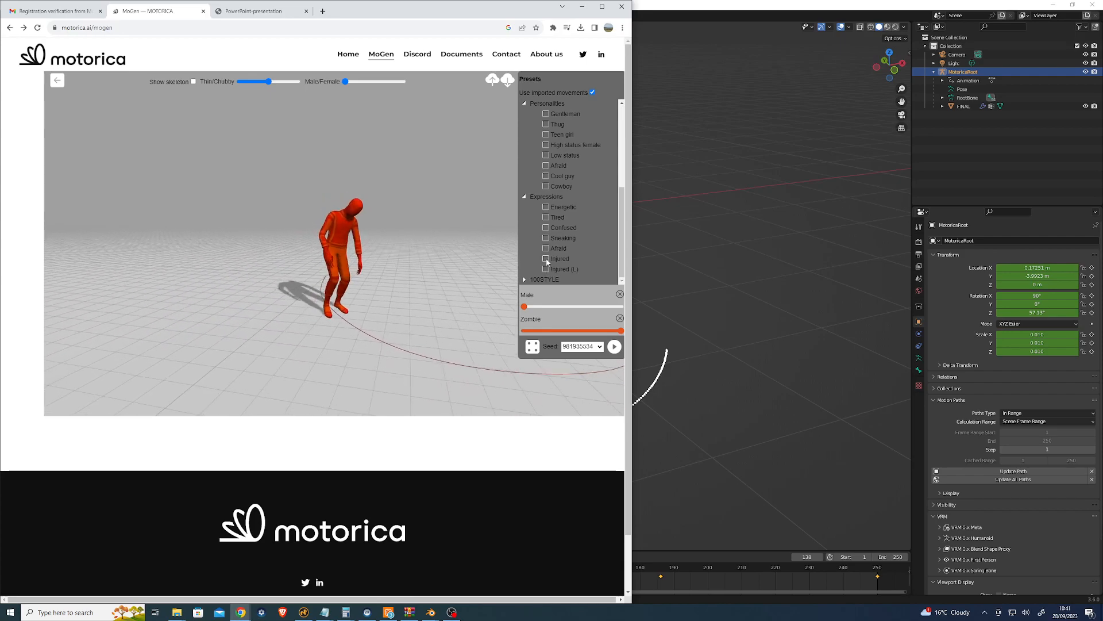
# - Remove the Male style, add Depressed from the 100STYLE presets, and generate an even blend of Zombie and Depressed
pyautogui.click(533, 278)
pyautogui.scroll(-3, 557, 264)
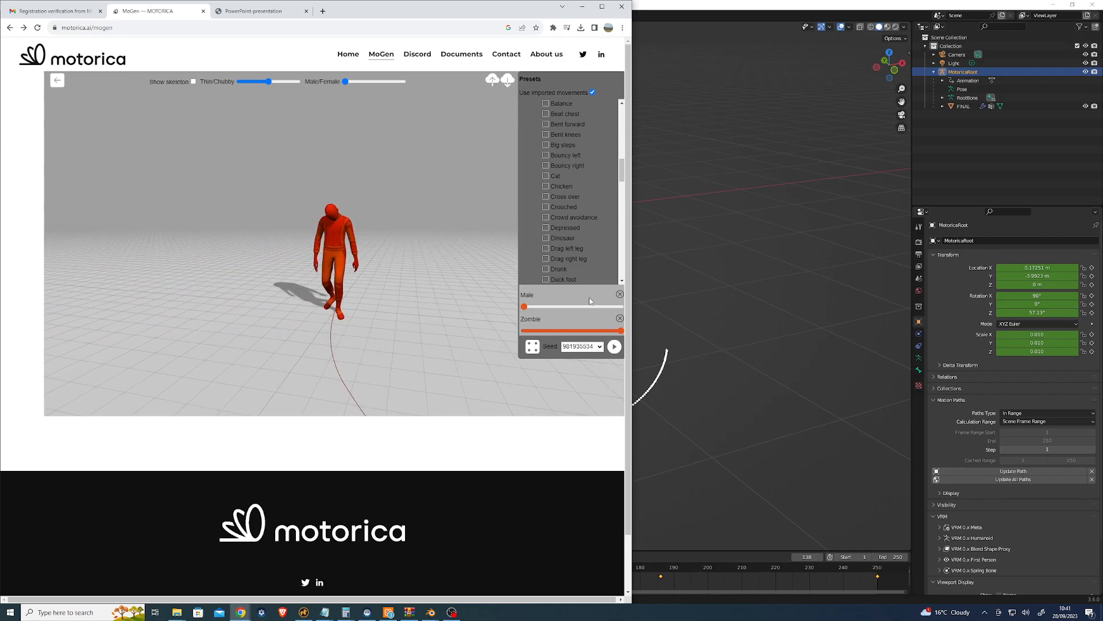
pyautogui.click(620, 294)
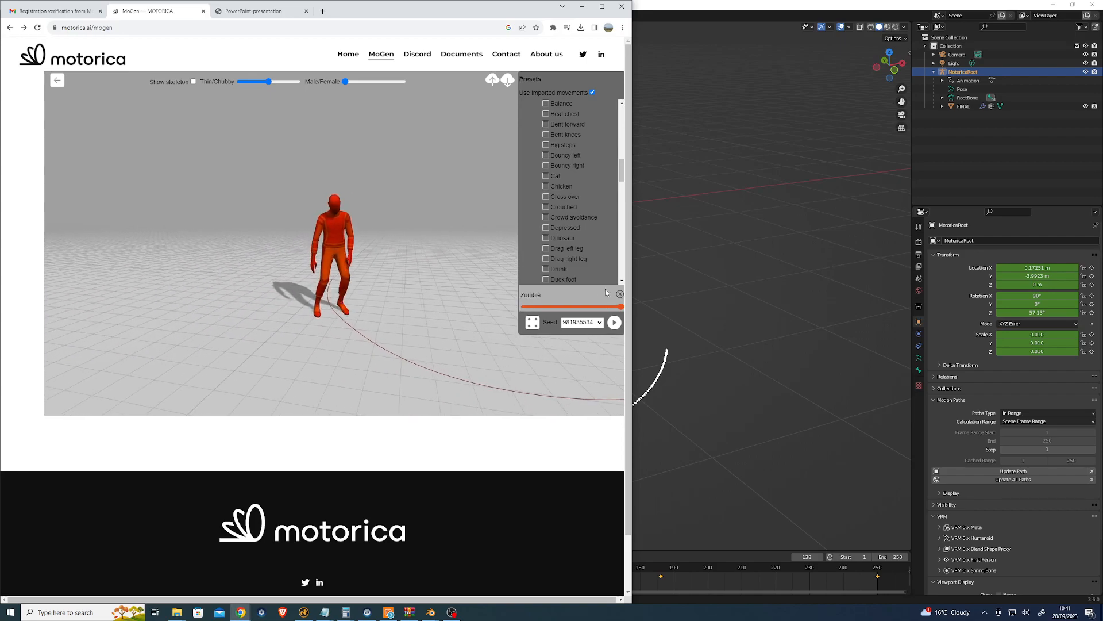
pyautogui.click(546, 228)
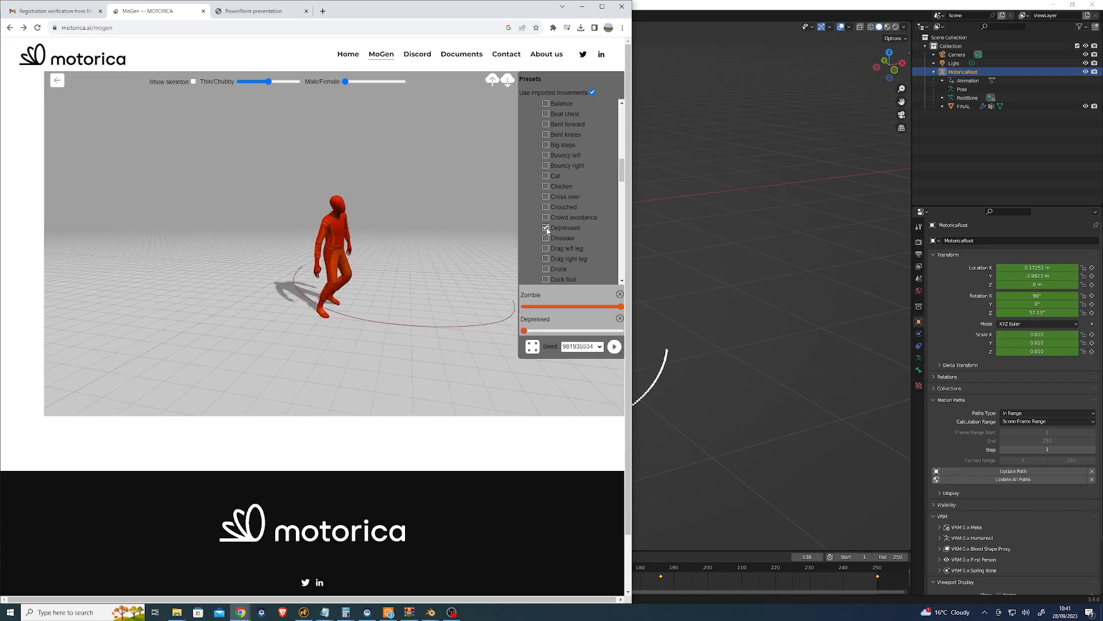
pyautogui.click(615, 346)
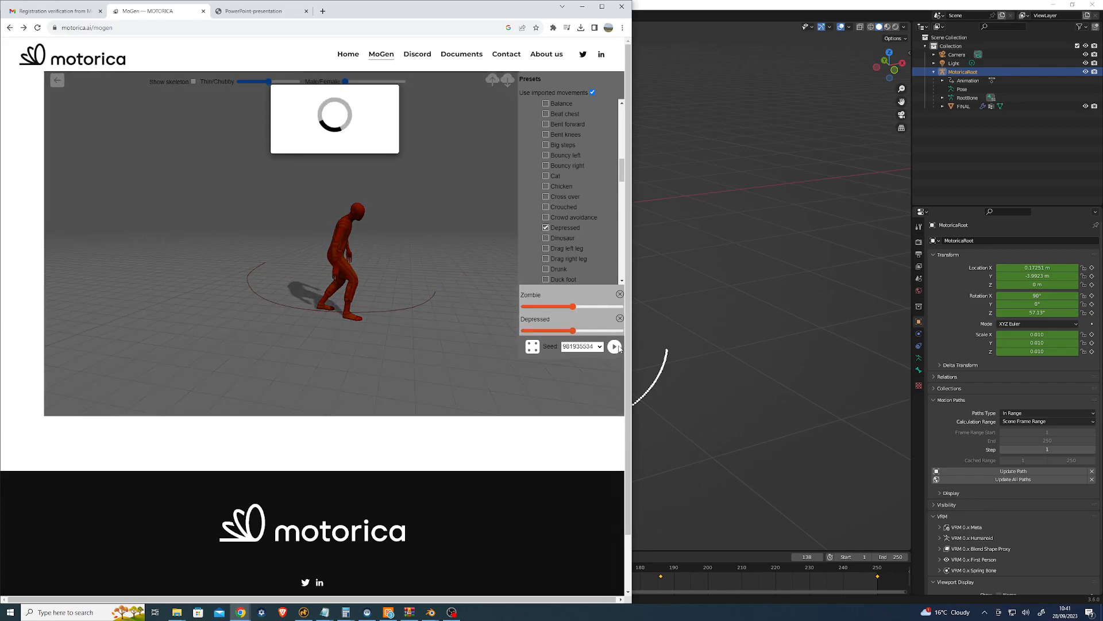